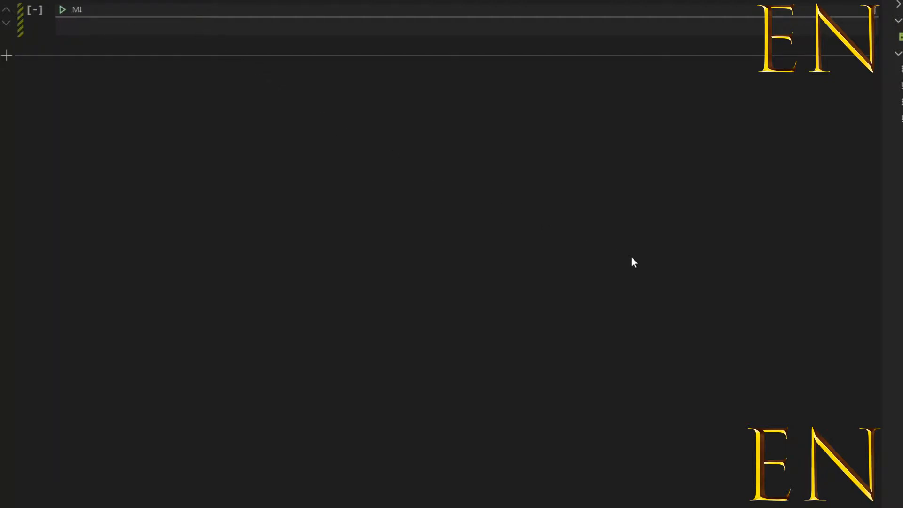
{"action": "type", "text": "import"}
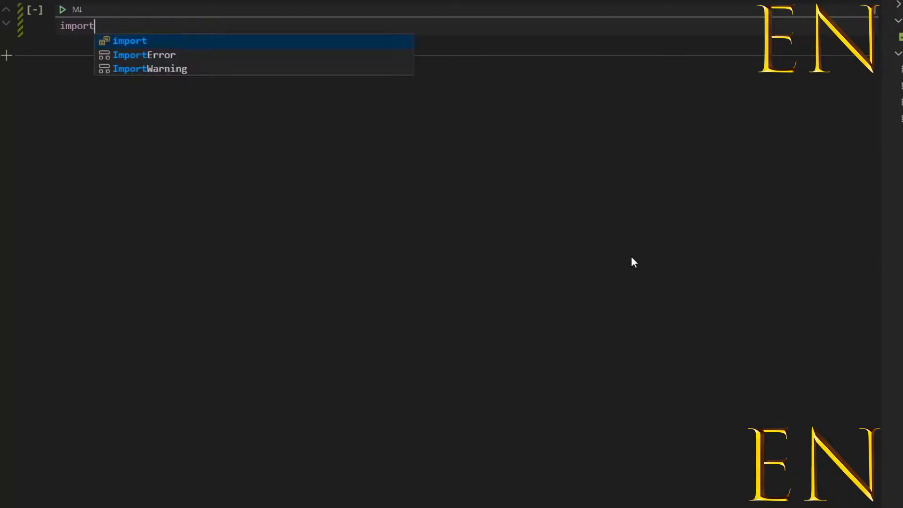
{"action": "type", "text": " pandas"}
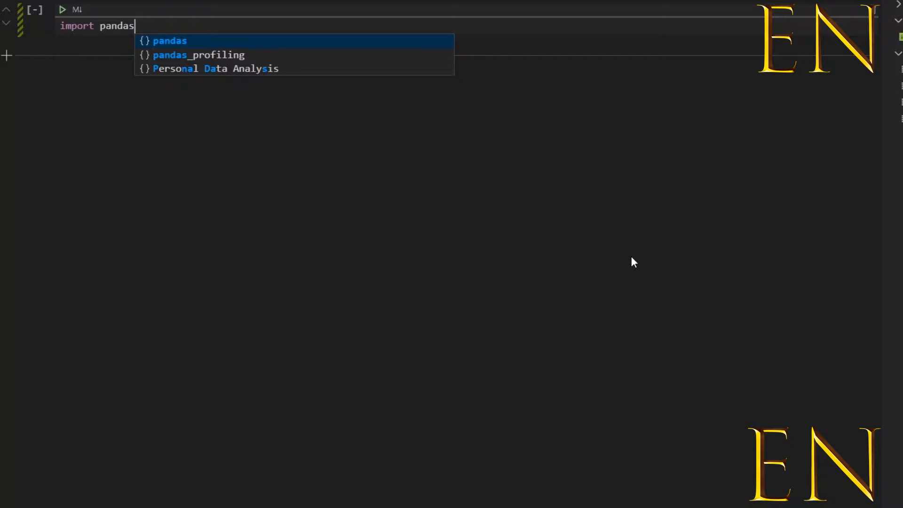
Step: Run the first cell containing 'import pandas', adding an empty cell below
{"action": "key", "text": "shift+Return"}
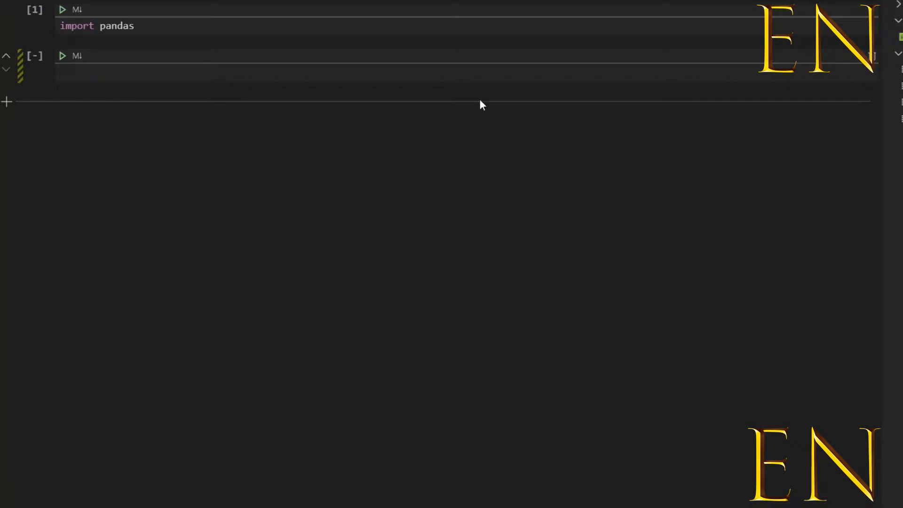
Step: Change the import to 'import pandas as pd', re-run it and move into the second cell
{"action": "left_click", "coordinate": [209, 27]}
{"action": "type", "text": "as pd"}
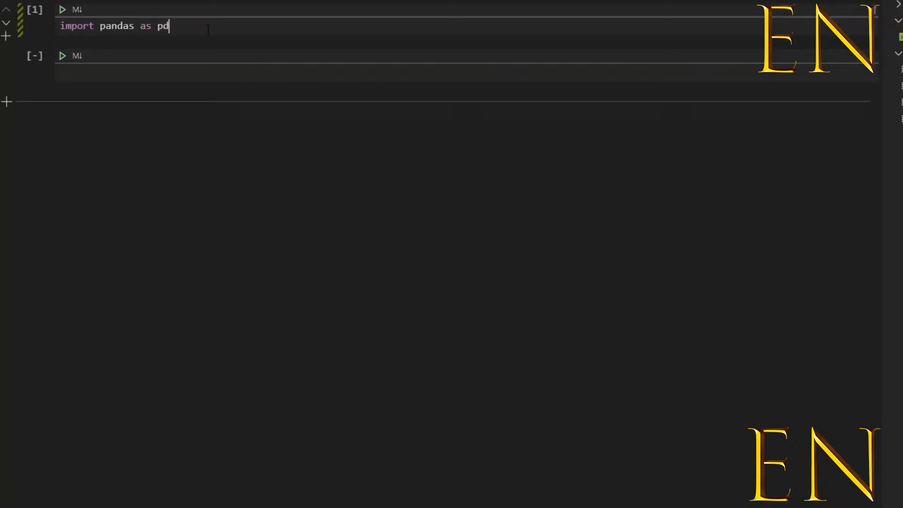
{"action": "key", "text": "shift+Return"}
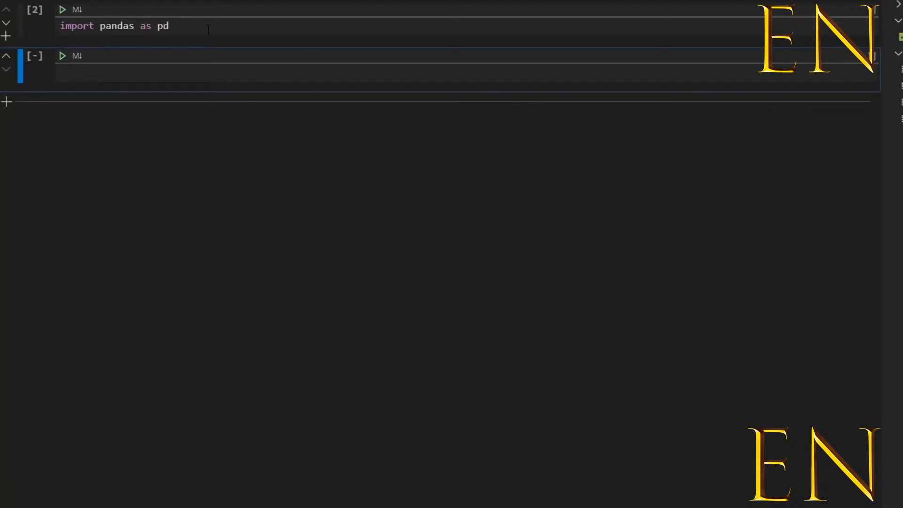
{"action": "left_click", "coordinate": [132, 78]}
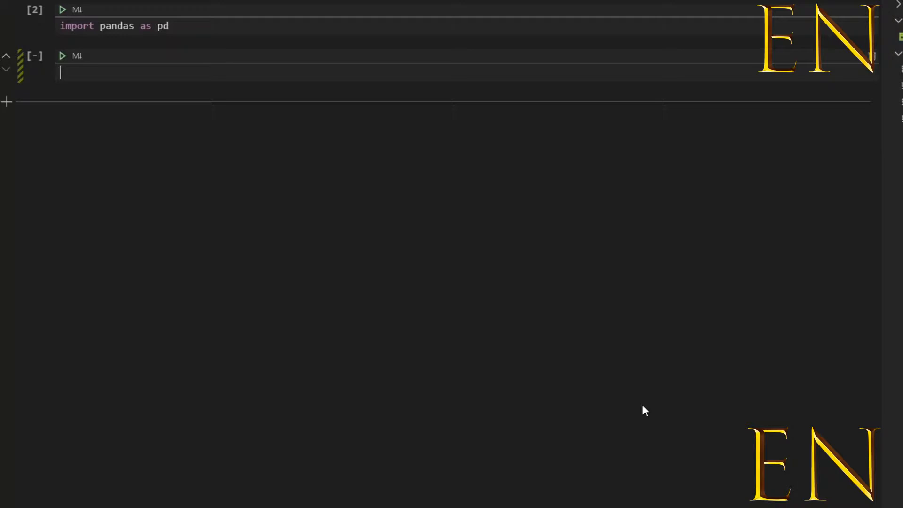
{"action": "type", "text": "df"}
{"action": "type", "text": " = pd"}
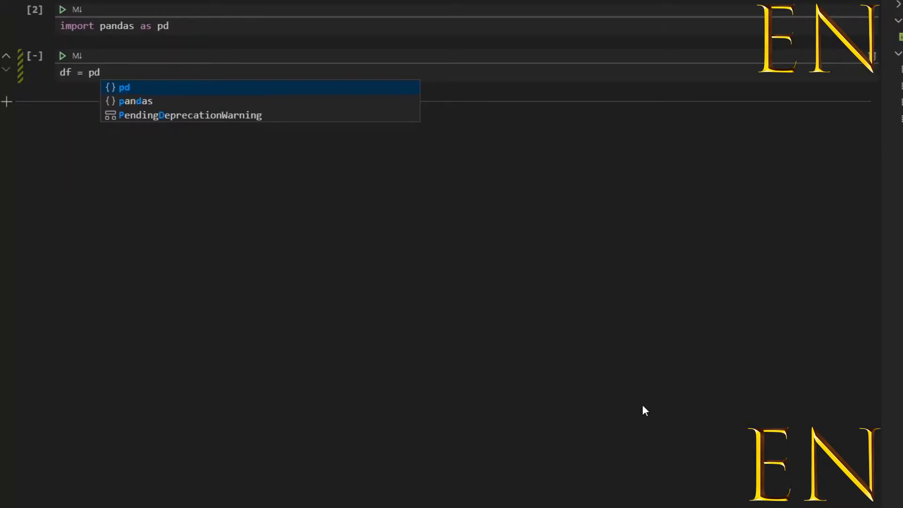
{"action": "type", "text": "."}
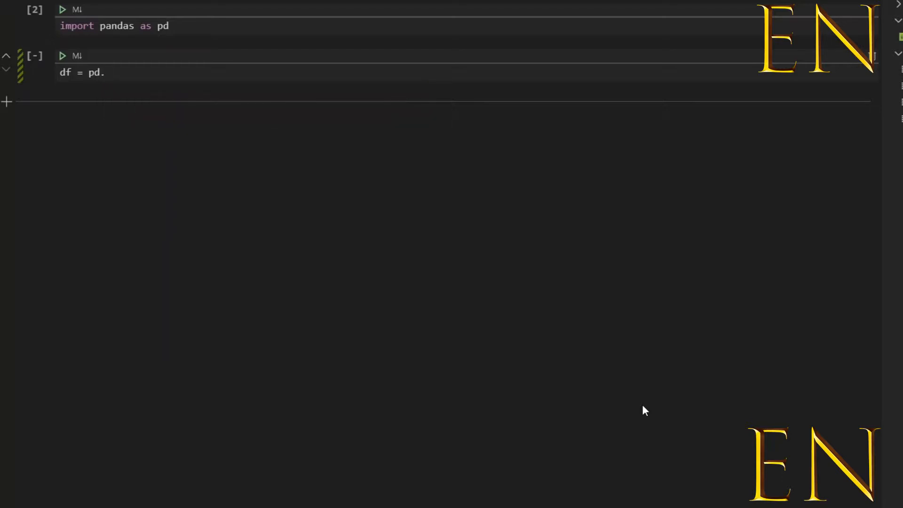
{"action": "type", "text": "Data"}
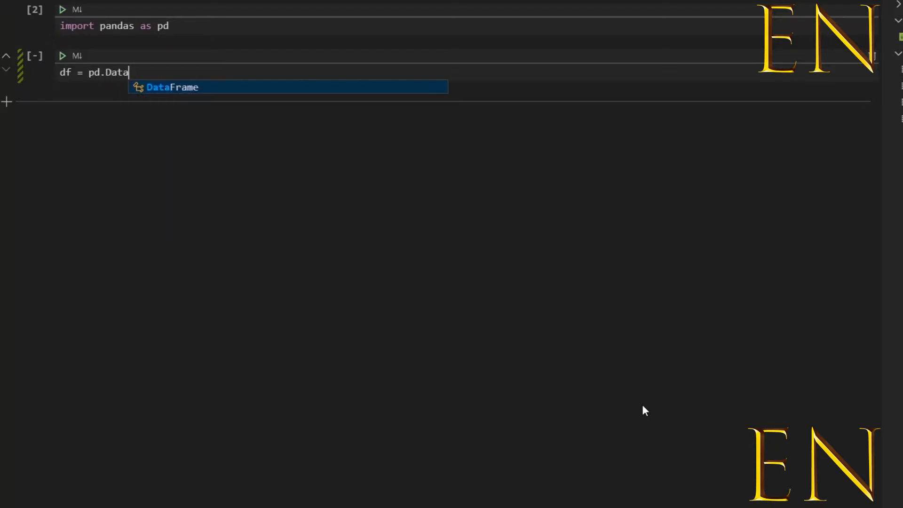
{"action": "type", "text": "Frame"}
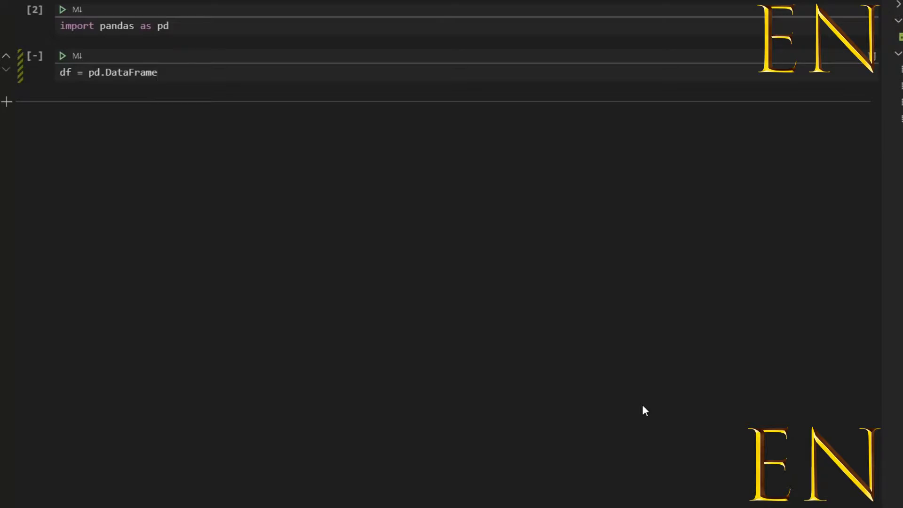
{"action": "type", "text": "("}
Step: Write a df = pd.DataFrame( { } ) skeleton with the parenthesis and braces on separate lines
{"action": "key", "text": "Return"}
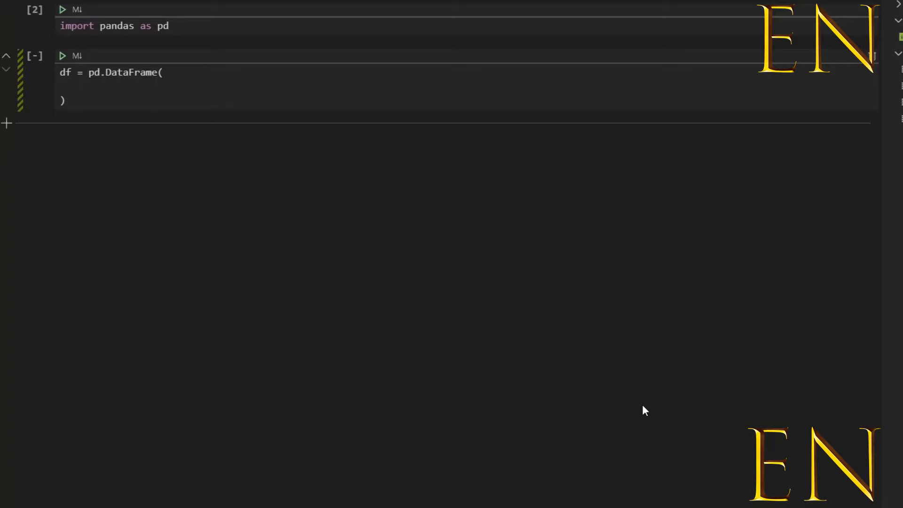
{"action": "type", "text": "{"}
{"action": "key", "text": "Return"}
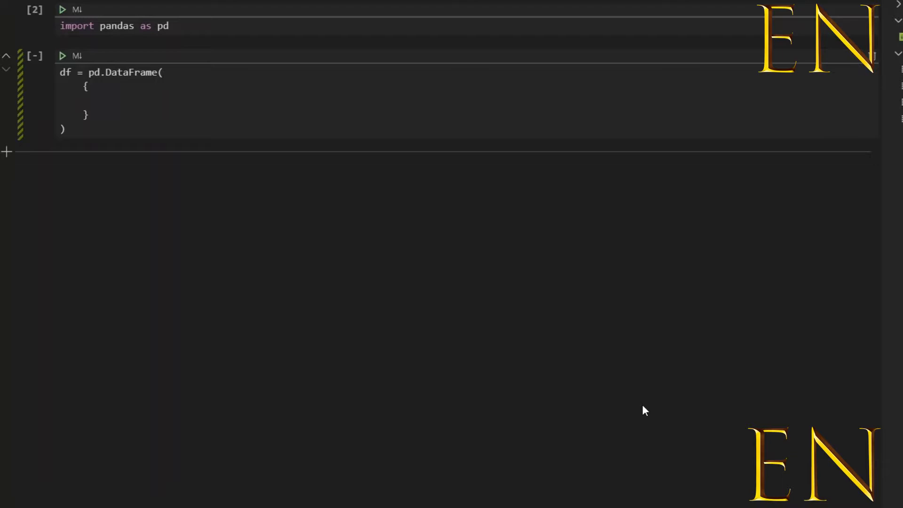
{"action": "type", "text": "\""}
{"action": "type", "text": "column"}
Step: Add the entry 'column': [1,2,3,4], with a trailing comma and a new line for the next key
{"action": "key", "text": "Right"}
{"action": "type", "text": ": "}
{"action": "type", "text": "["}
{"action": "type", "text": "1234"}
{"action": "key", "text": "Left"}
{"action": "key", "text": "Left"}
{"action": "key", "text": "Left"}
{"action": "type", "text": ","}
{"action": "key", "text": "Right"}
{"action": "type", "text": ","}
{"action": "key", "text": "Right"}
{"action": "type", "text": ","}
{"action": "key", "text": "Right"}
{"action": "key", "text": "Right"}
{"action": "type", "text": ","}
{"action": "key", "text": "Return"}
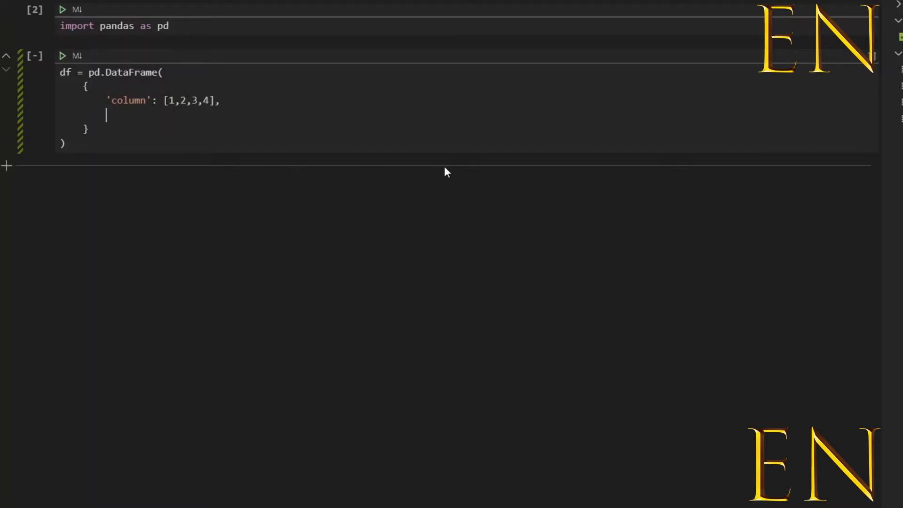
{"action": "type", "text": "'column"}
{"action": "type", "text": "2'"}
{"action": "type", "text": ":"}
{"action": "type", "text": " ["}
{"action": "type", "text": "5"}
{"action": "type", "text": ",6,7,8"}
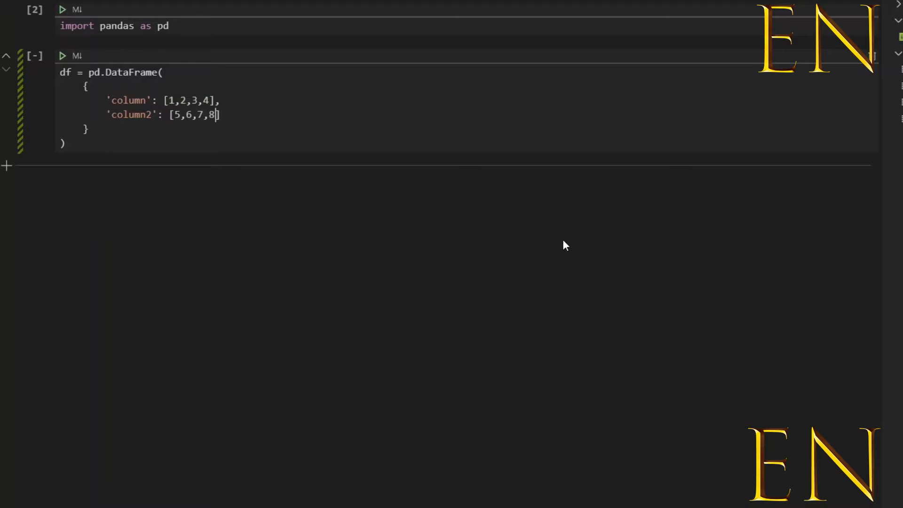
Step: Add the entry 'column2': [5,6,7,8], and start a new line
{"action": "key", "text": "Right"}
{"action": "type", "text": ","}
{"action": "key", "text": "Return"}
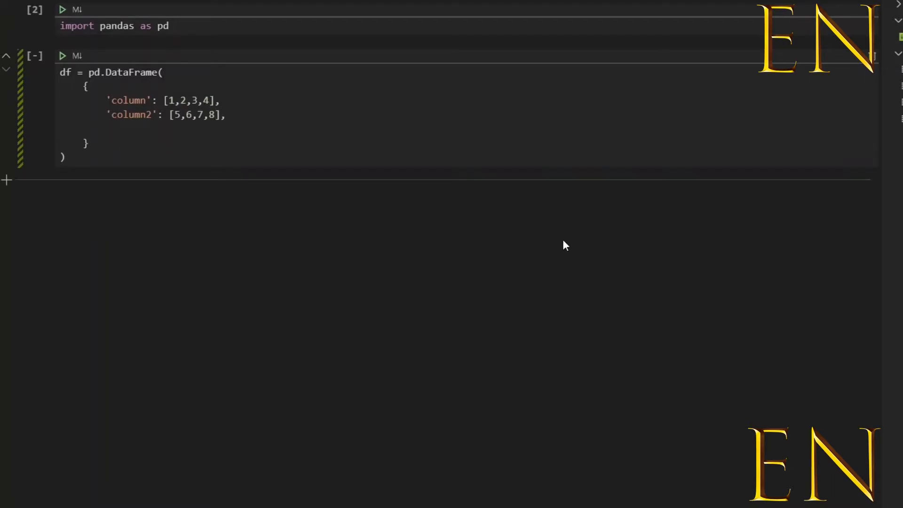
{"action": "type", "text": "'string"}
Step: Add the entry 'string': ['one','two','three','four'], and start a new line
{"action": "key", "text": "Right"}
{"action": "type", "text": ": ["}
{"action": "type", "text": "'one"}
{"action": "key", "text": "Right"}
{"action": "type", "text": ", "}
{"action": "type", "text": "'two"}
{"action": "key", "text": "Right"}
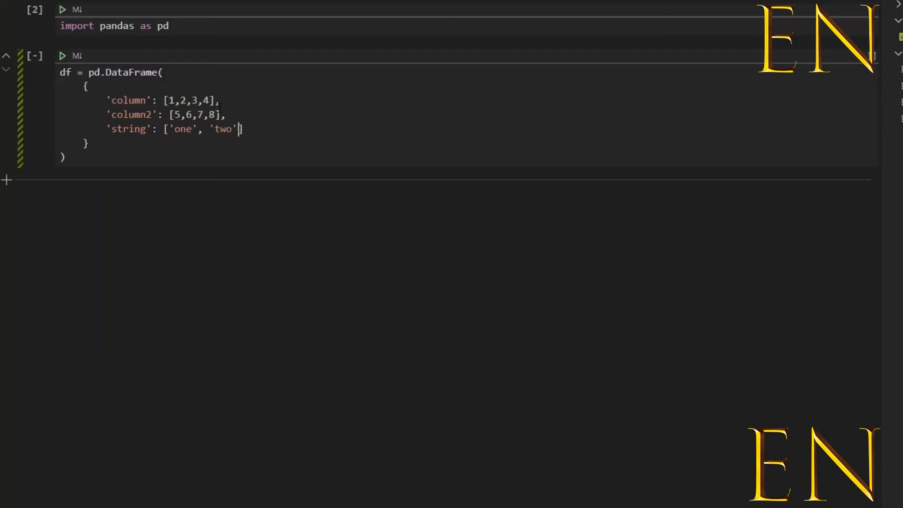
{"action": "type", "text": ", '"}
{"action": "type", "text": "three"}
{"action": "key", "text": "Right"}
{"action": "type", "text": ", '"}
{"action": "type", "text": "four"}
{"action": "key", "text": "Right"}
{"action": "type", "text": ","}
{"action": "key", "text": "Return"}
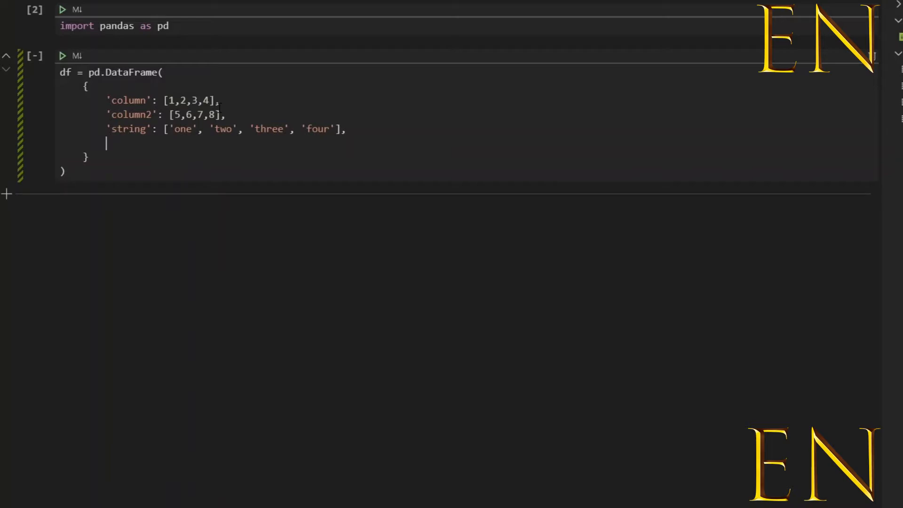
{"action": "type", "text": "'b"}
{"action": "type", "text": "oolean"}
Step: Add the entry 'bool': [False, True, False, True] to complete the four-column DataFrame
{"action": "key", "text": "BackSpace"}
{"action": "key", "text": "BackSpace"}
{"action": "key", "text": "BackSpace"}
{"action": "type", "text": "[F"}
{"action": "type", "text": "alse, "}
{"action": "type", "text": "True"}
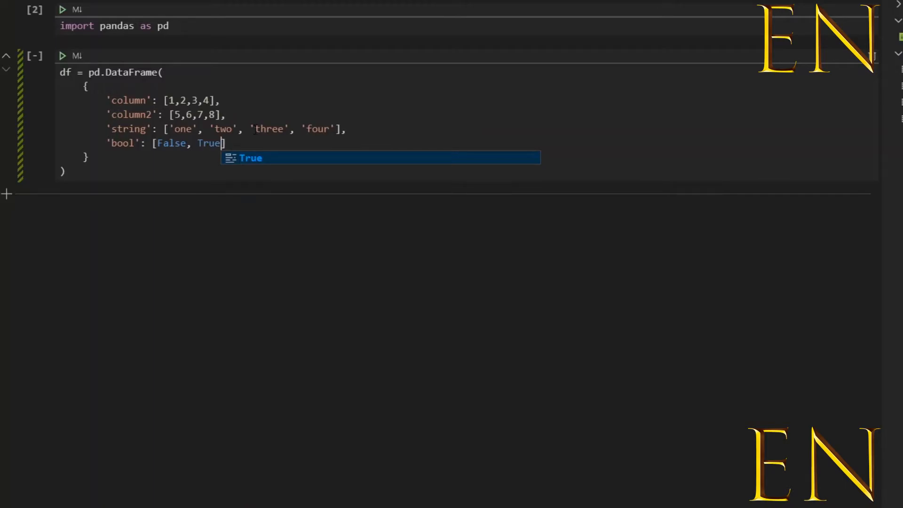
{"action": "type", "text": ", "}
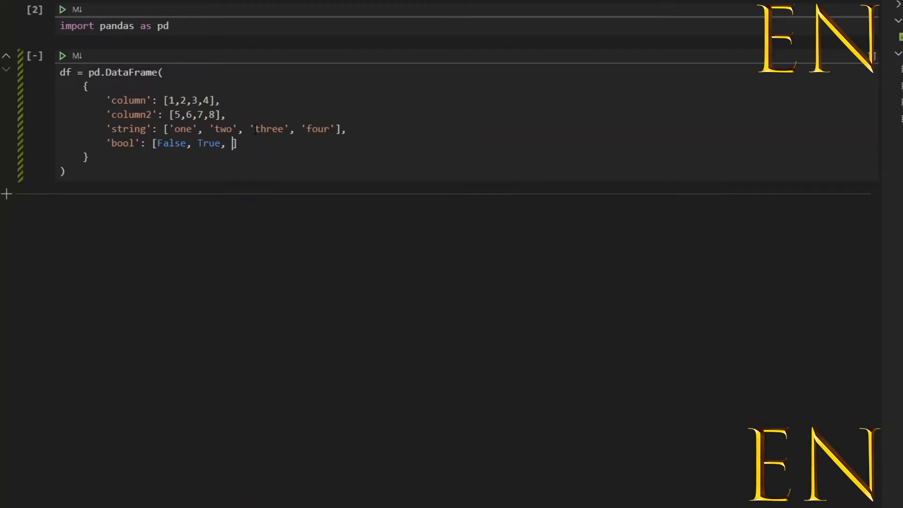
{"action": "type", "text": "False, "}
{"action": "type", "text": "Ture"}
{"action": "key", "text": "BackSpace"}
{"action": "key", "text": "BackSpace"}
{"action": "key", "text": "BackSpace"}
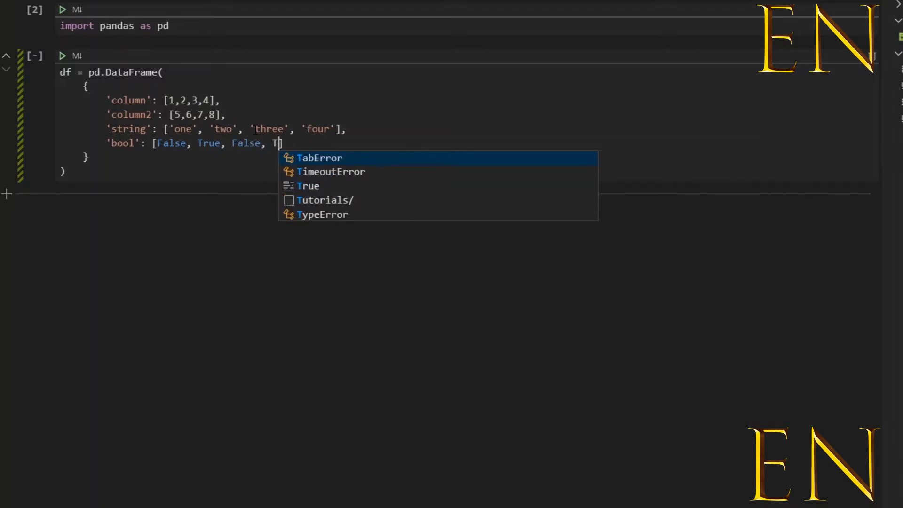
{"action": "type", "text": "rue"}
{"action": "key", "text": "Escape"}
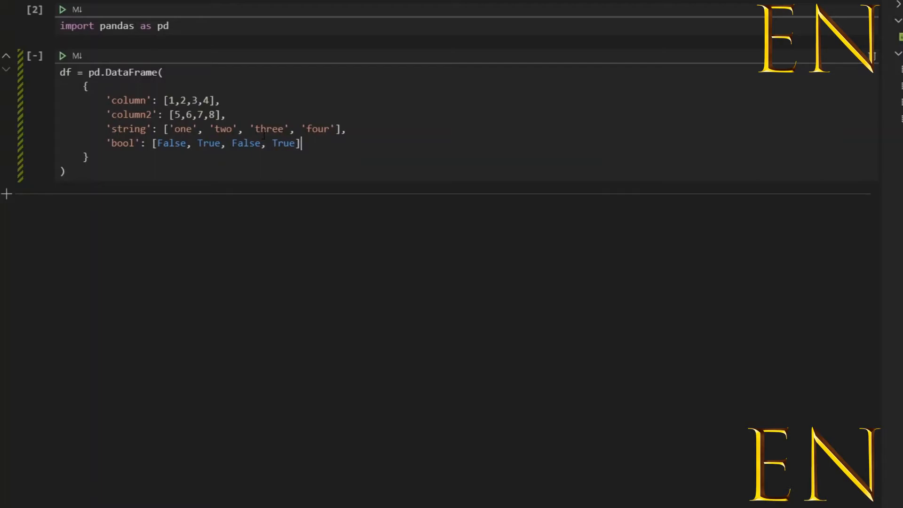
{"action": "key", "text": "Down"}
Step: Run the DataFrame cell, then run df.head() in a new cell to show the four-row table
{"action": "key", "text": "shift+Return"}
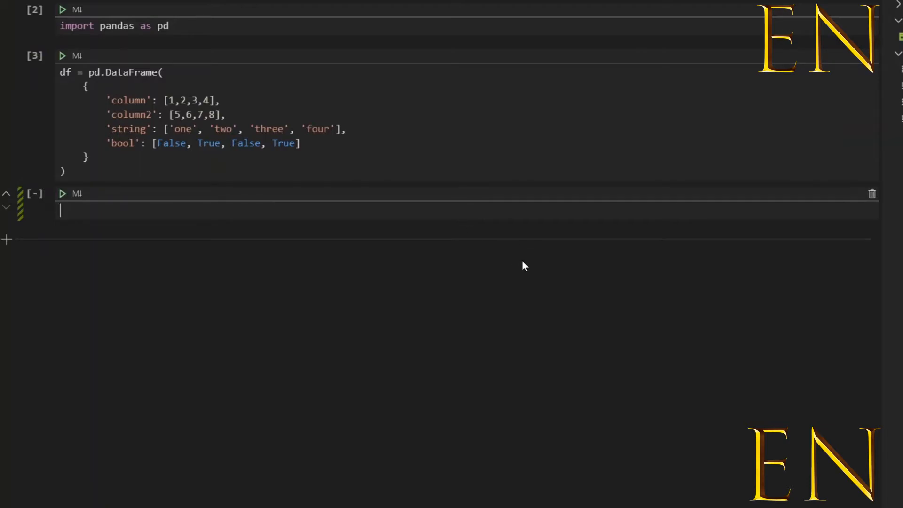
{"action": "type", "text": "d"}
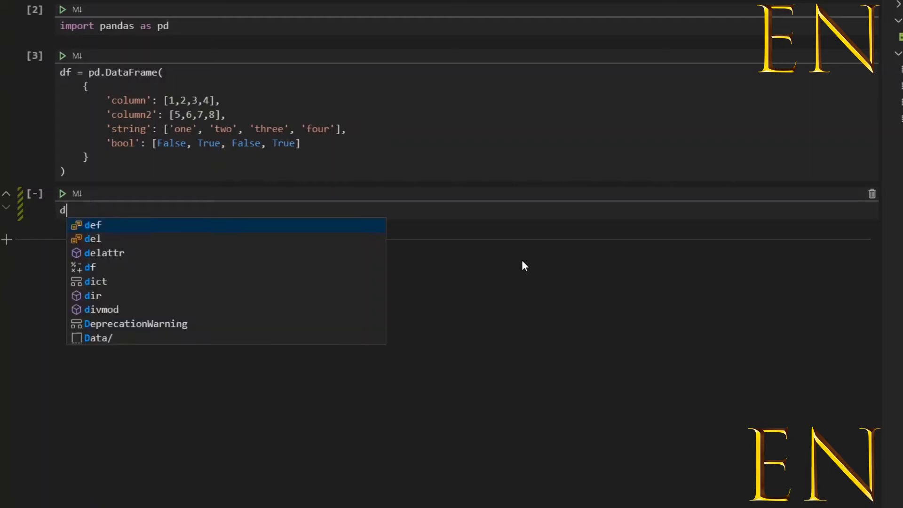
{"action": "type", "text": "f.hea"}
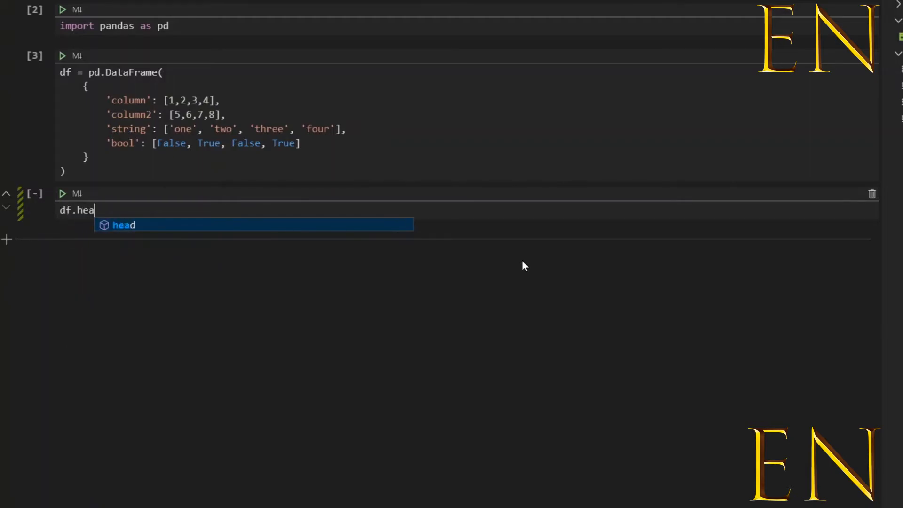
{"action": "type", "text": "d()"}
{"action": "key", "text": "shift+Return"}
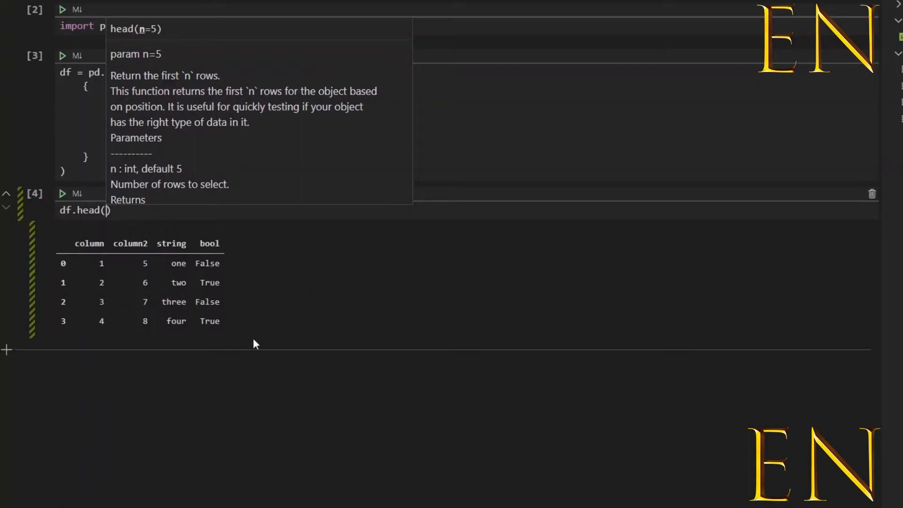
{"action": "left_click", "coordinate": [218, 353]}
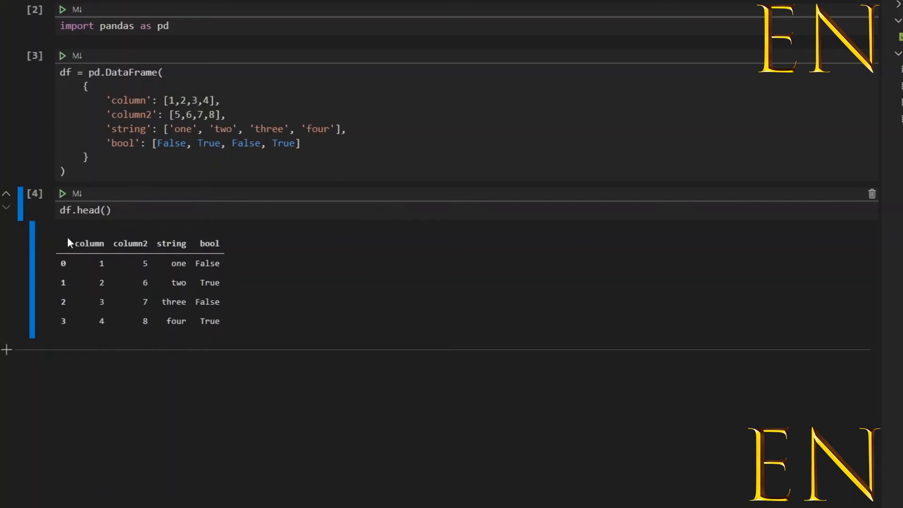
{"action": "mouse_move", "coordinate": [141, 302]}
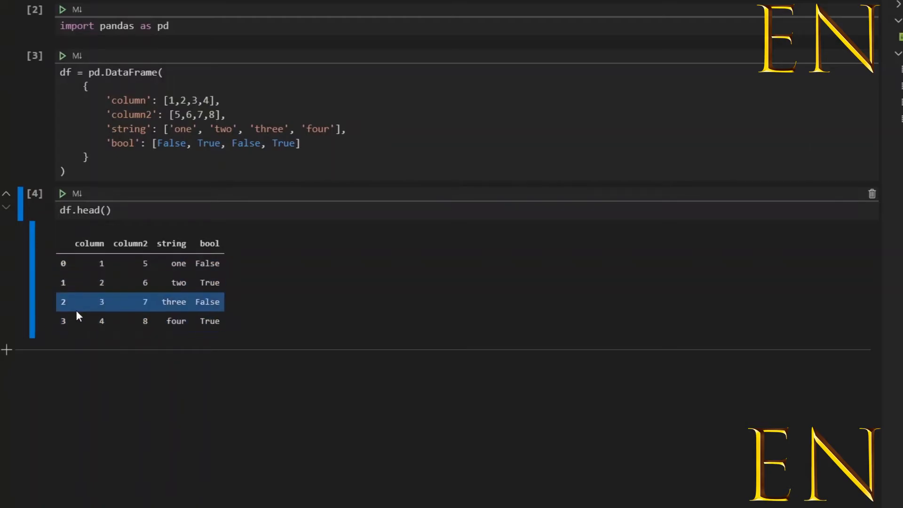
Step: Add a cell running df.shape, which returns (4, 4)
{"action": "left_click", "coordinate": [7, 349]}
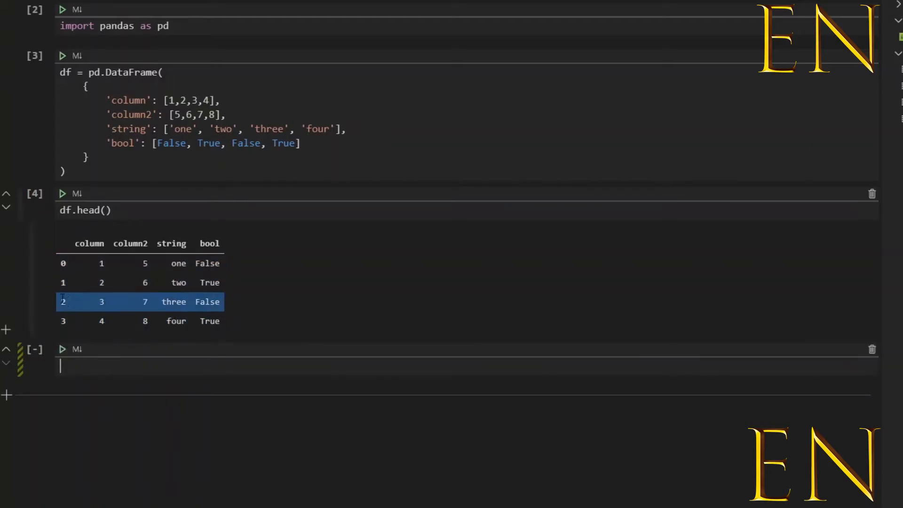
{"action": "type", "text": "d"}
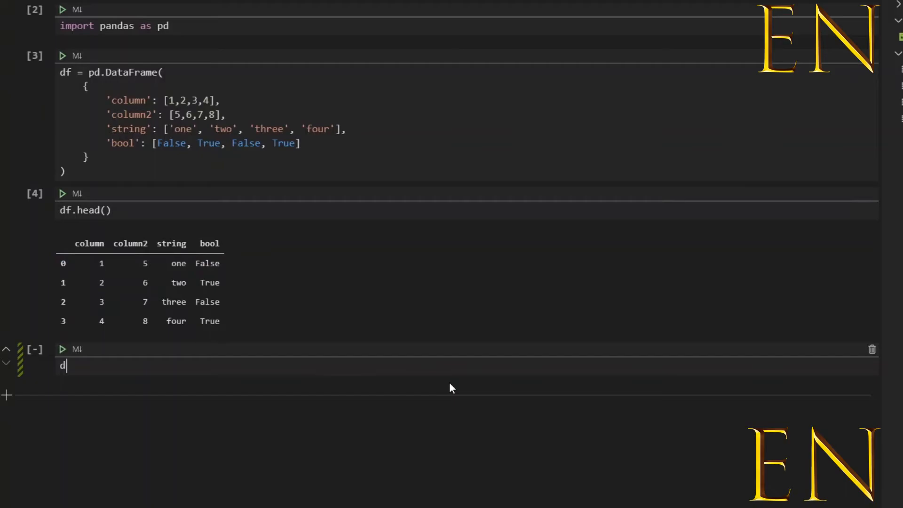
{"action": "type", "text": "f.sh"}
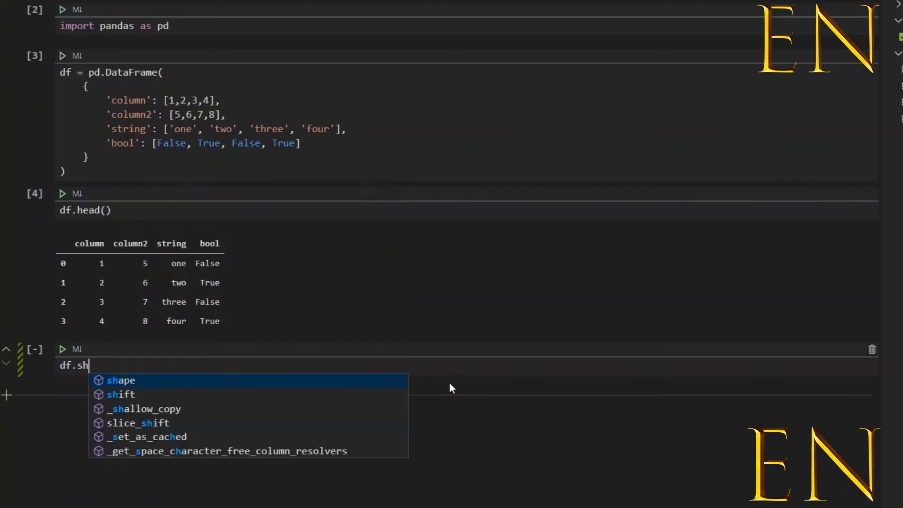
{"action": "type", "text": "ape"}
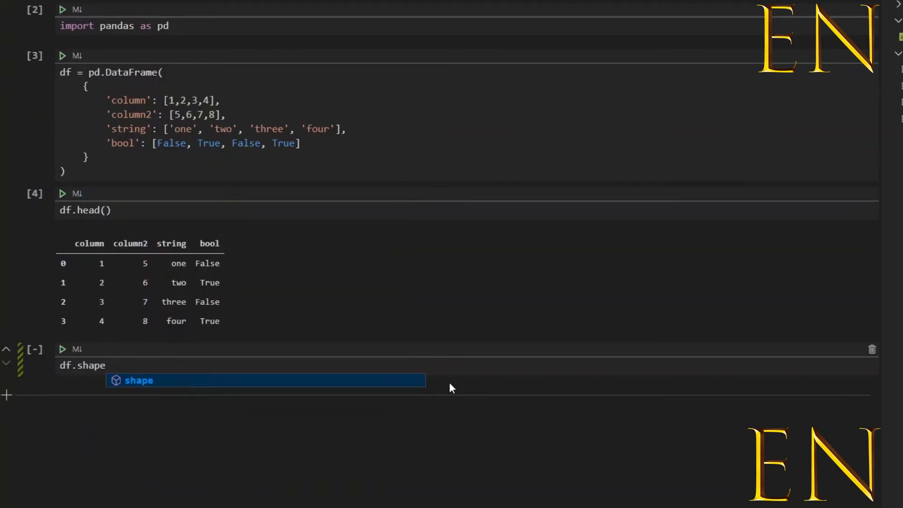
{"action": "key", "text": "shift+Return"}
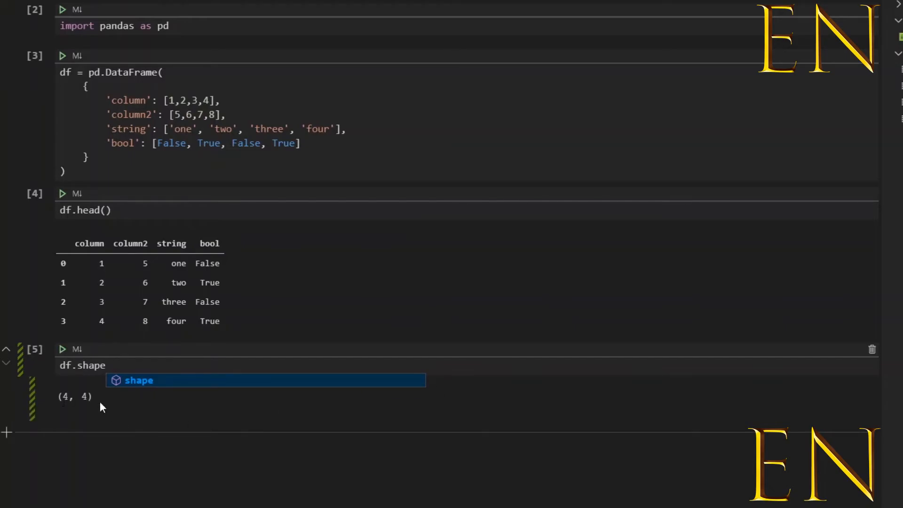
{"action": "left_click", "coordinate": [130, 410]}
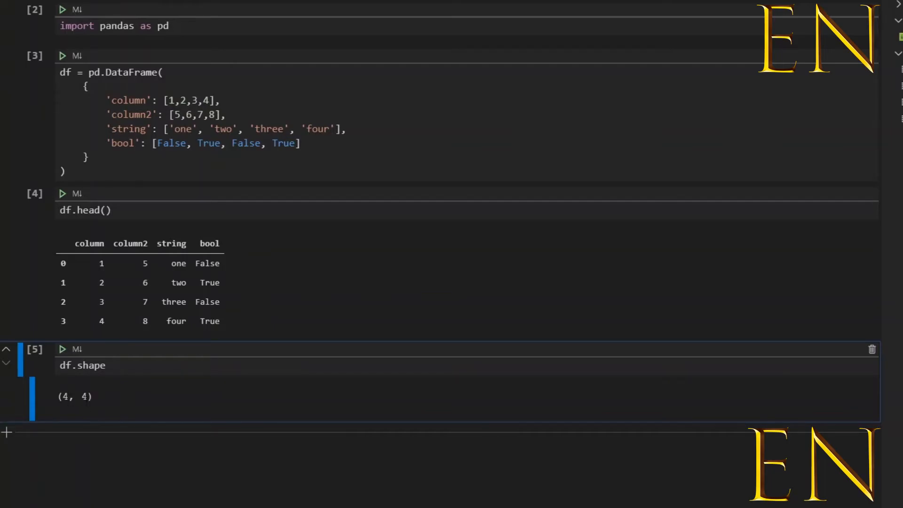
Step: Append fifth values 5, 6 and 'ten' to the column, column2 and string lists and run the cell
{"action": "left_click", "coordinate": [212, 100]}
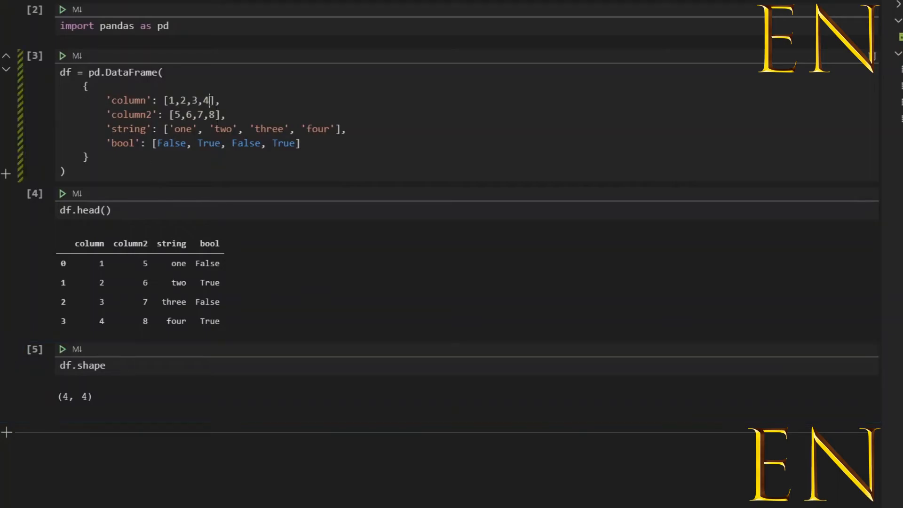
{"action": "type", "text": ", 5"}
{"action": "key", "text": "Down"}
{"action": "type", "text": ","}
{"action": "type", "text": " 6"}
{"action": "key", "text": "Down"}
{"action": "type", "text": ", 'ten"}
{"action": "left_click", "coordinate": [64, 56]}
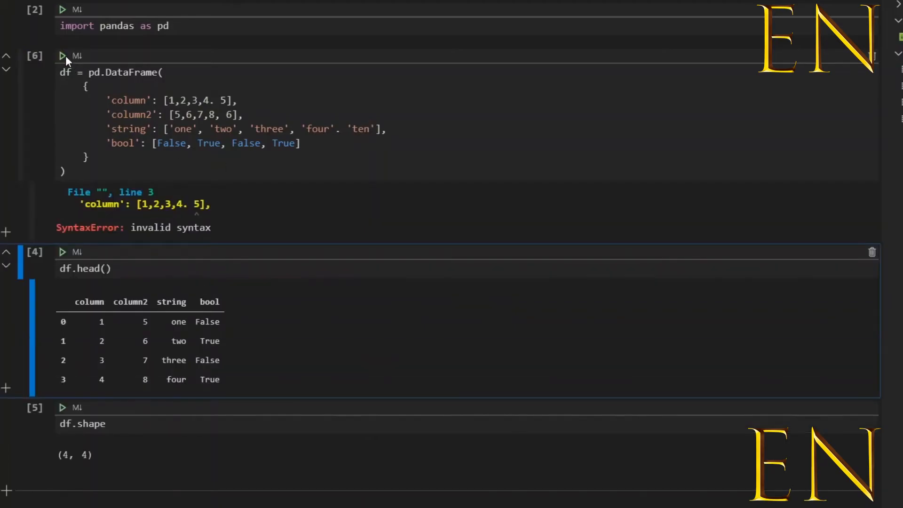
Step: Replace the stray periods after 'four' and 4 with commas, re-running the cell
{"action": "left_click", "coordinate": [343, 130]}
{"action": "key", "text": "BackSpace"}
{"action": "type", "text": ","}
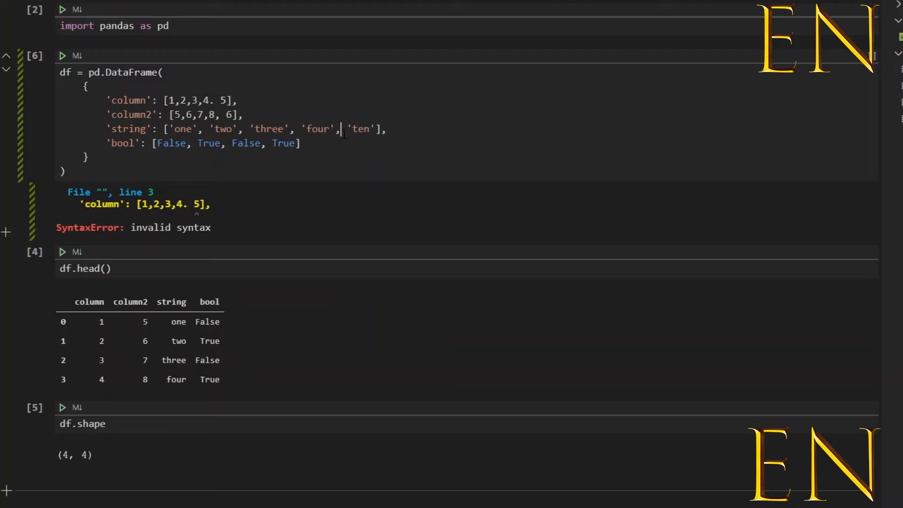
{"action": "left_click", "coordinate": [62, 55]}
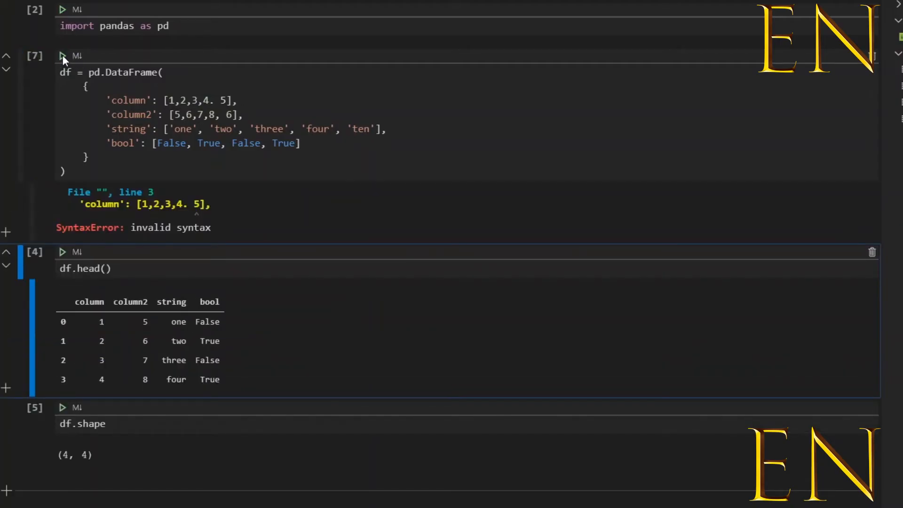
{"action": "left_click", "coordinate": [216, 101]}
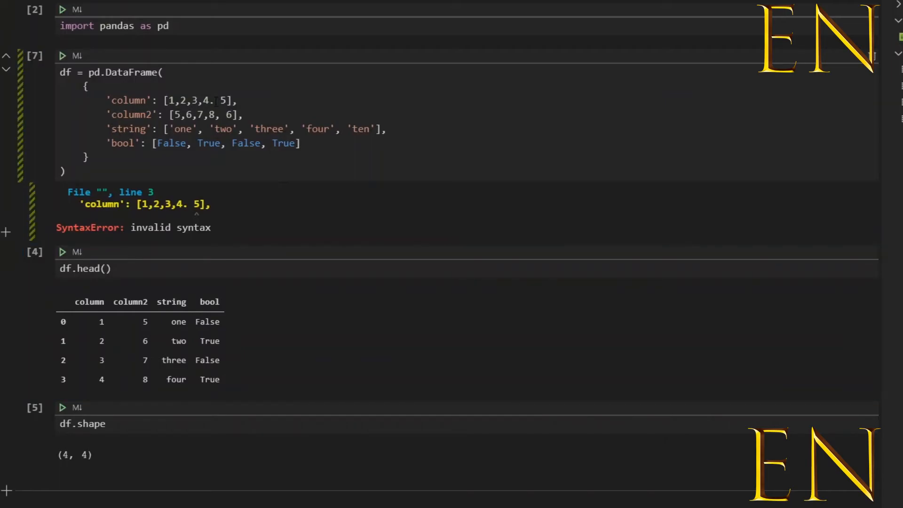
{"action": "key", "text": "BackSpace"}
{"action": "type", "text": ","}
{"action": "left_click", "coordinate": [61, 55]}
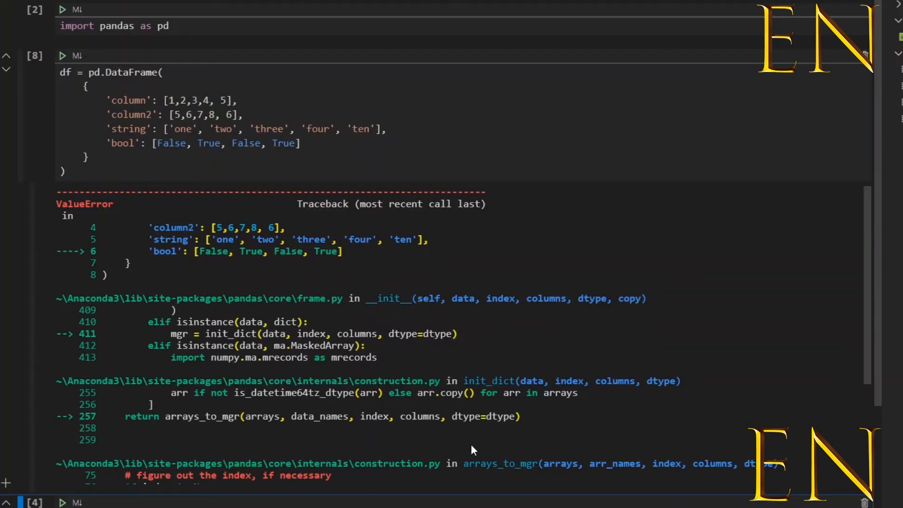
{"action": "scroll", "coordinate": [471, 444], "scroll_direction": "down", "scroll_amount": 4}
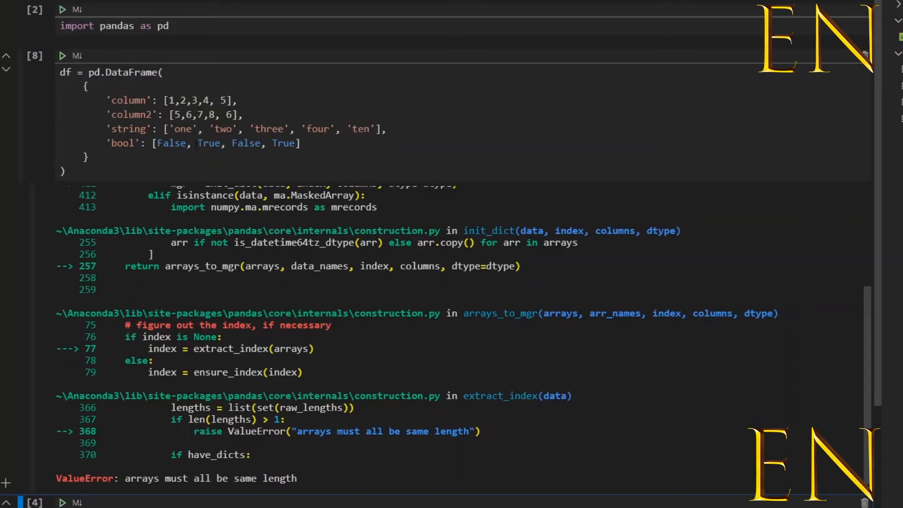
{"action": "left_click", "coordinate": [206, 144]}
{"action": "left_click", "coordinate": [247, 144]}
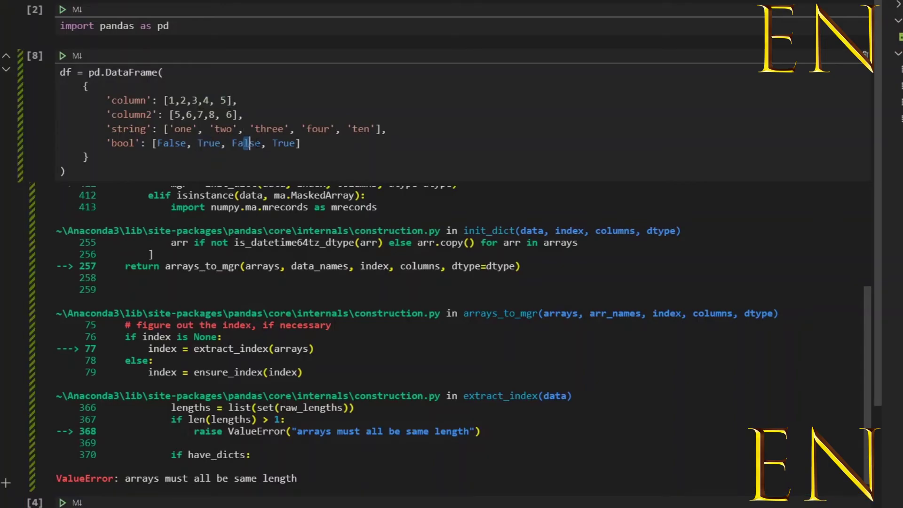
{"action": "left_click", "coordinate": [291, 143]}
{"action": "scroll", "coordinate": [405, 416], "scroll_direction": "up", "scroll_amount": 5}
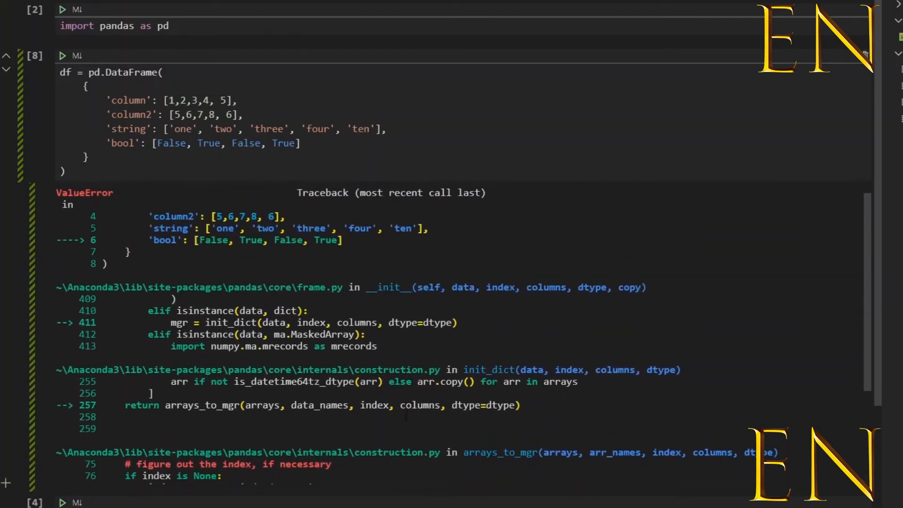
{"action": "scroll", "coordinate": [405, 416], "scroll_direction": "down", "scroll_amount": 5}
{"action": "left_click_drag", "start_coordinate": [298, 478], "coordinate": [125, 478]}
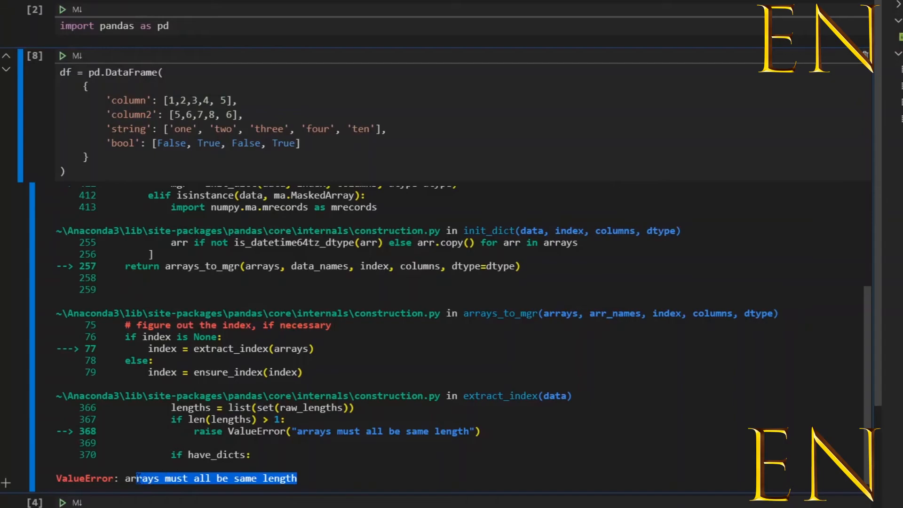
Step: Append a fifth True to the bool list and re-run the DataFrame cell so it builds
{"action": "left_click", "coordinate": [314, 148]}
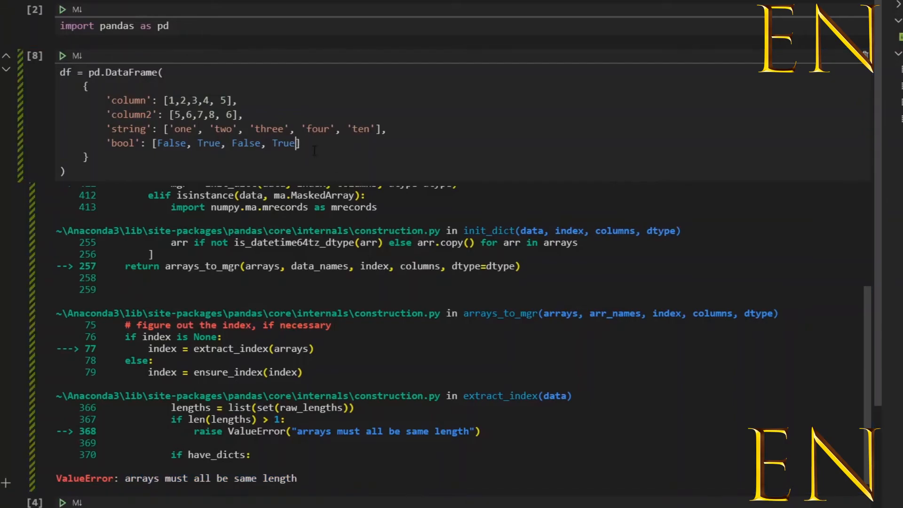
{"action": "type", "text": "."}
{"action": "key", "text": "Escape"}
{"action": "key", "text": "BackSpace"}
{"action": "type", "text": ", T"}
{"action": "key", "text": "BackSpace"}
{"action": "type", "text": "True"}
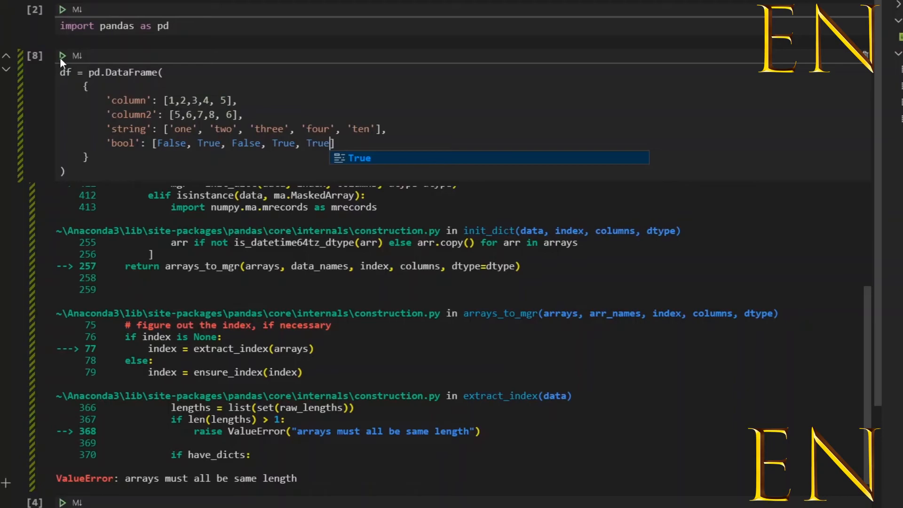
{"action": "left_click", "coordinate": [61, 56]}
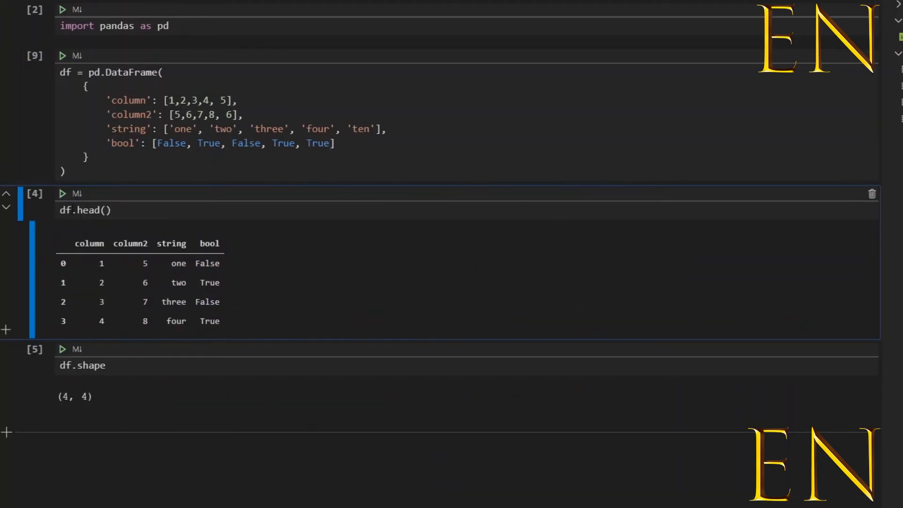
Step: Re-run df.head() for the five-row table and df.shape, which now reads (5, 4)
{"action": "left_click", "coordinate": [62, 194]}
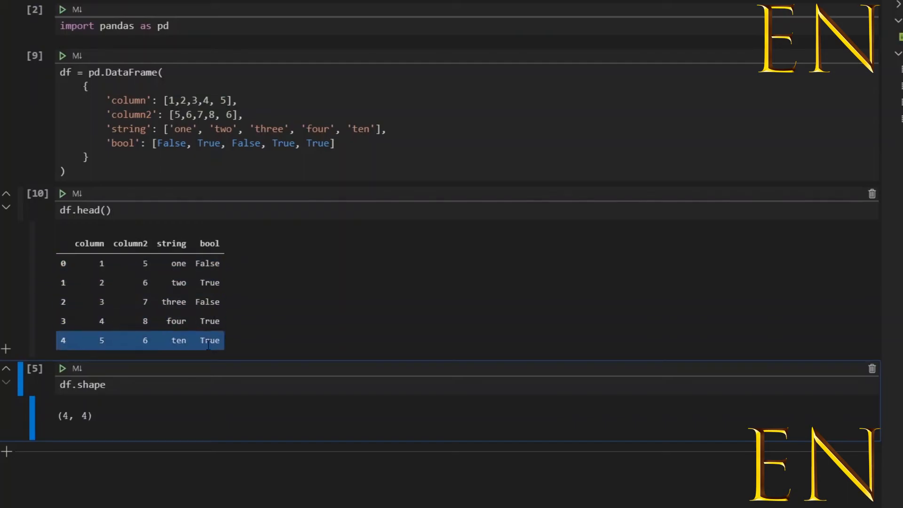
{"action": "left_click", "coordinate": [63, 368]}
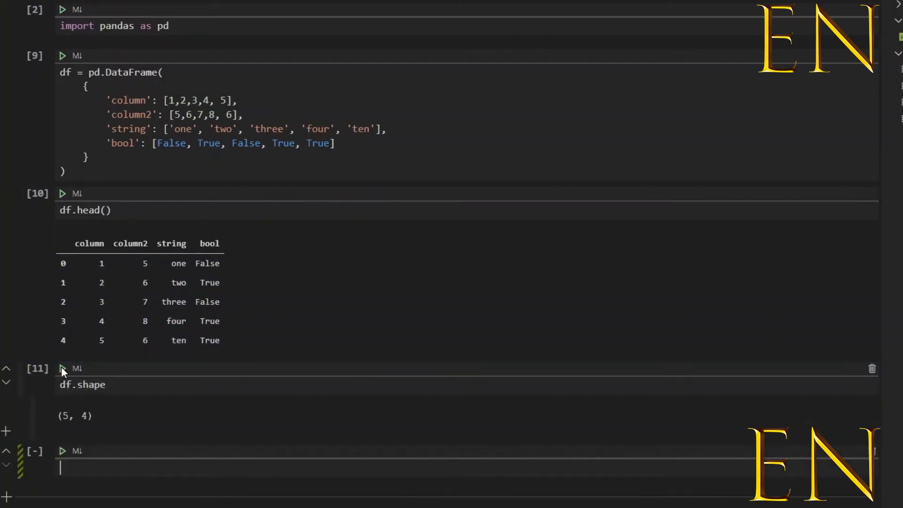
{"action": "double_click", "coordinate": [64, 416]}
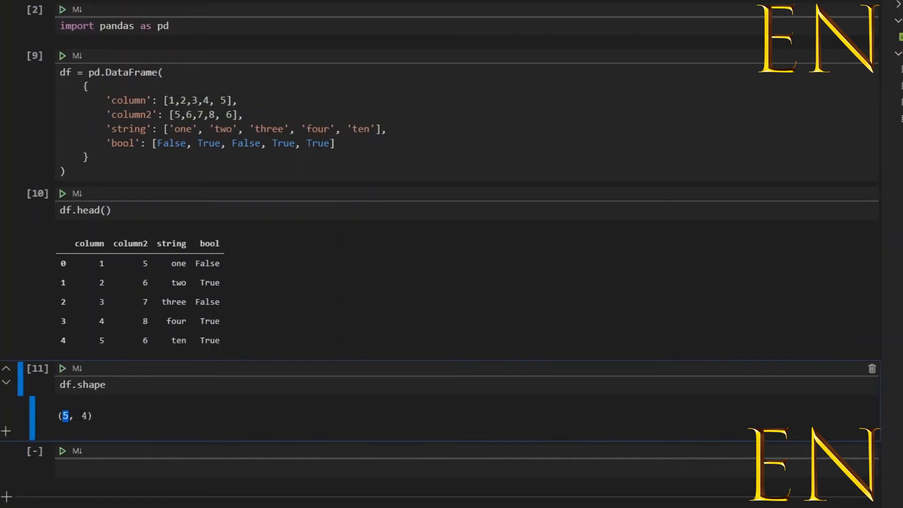
{"action": "double_click", "coordinate": [84, 416]}
{"action": "double_click", "coordinate": [59, 416]}
{"action": "double_click", "coordinate": [84, 416]}
Step: Write and run a new df.dtypes cell in the last empty slot
{"action": "left_click", "coordinate": [157, 469]}
{"action": "type", "text": "d"}
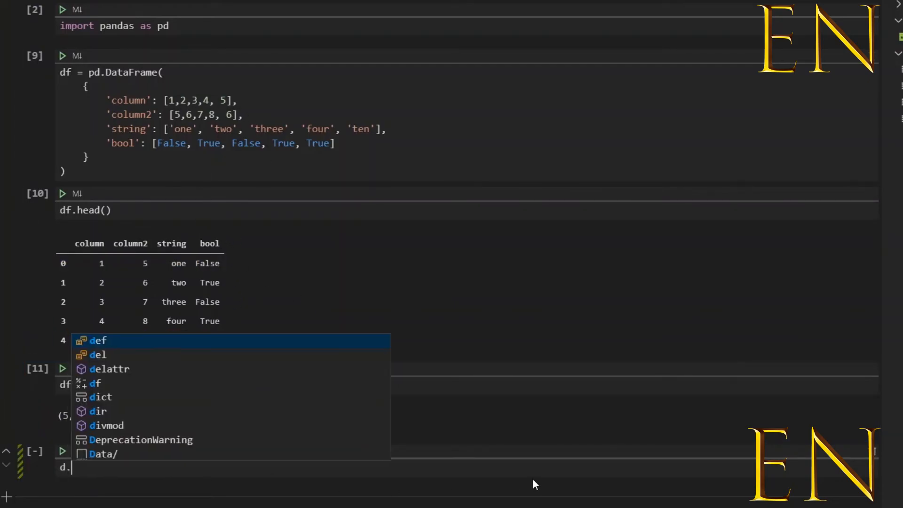
{"action": "type", "text": "f.d"}
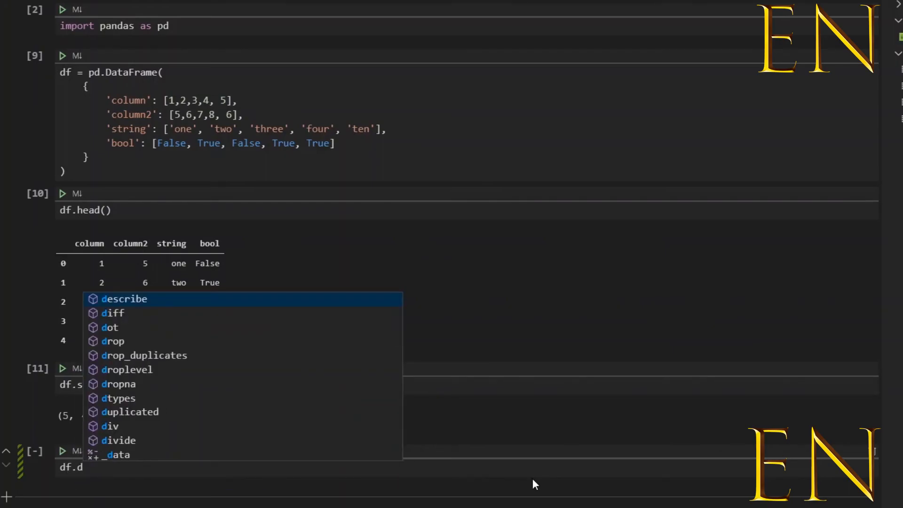
{"action": "type", "text": "t"}
{"action": "key", "text": "Tab"}
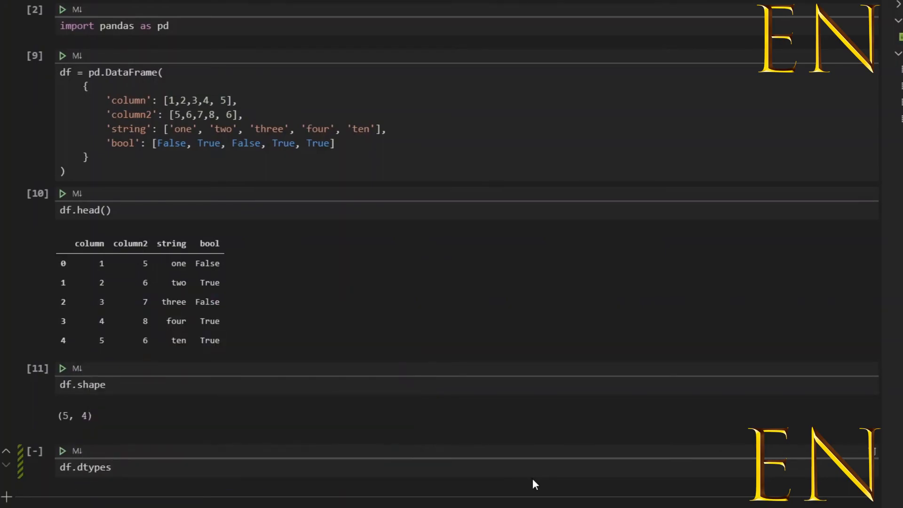
{"action": "key", "text": "ctrl+Return"}
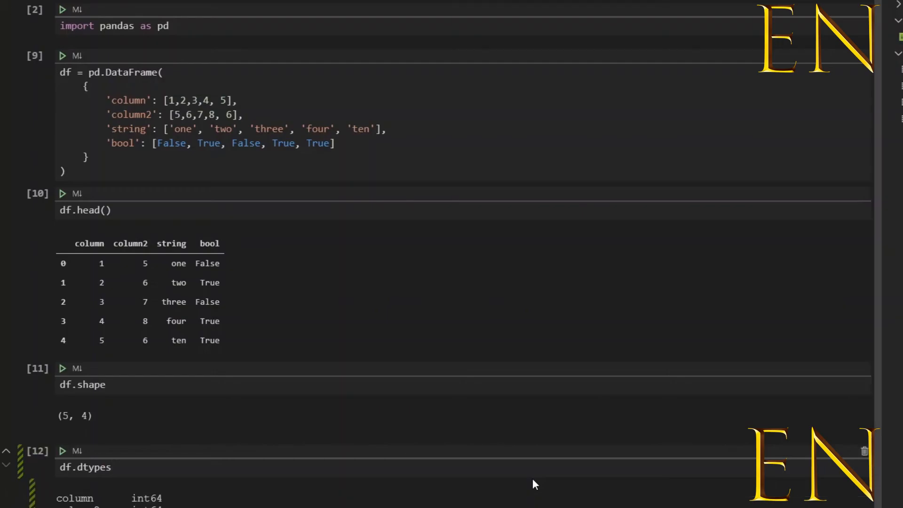
{"action": "scroll", "coordinate": [532, 479], "scroll_direction": "down", "scroll_amount": 1}
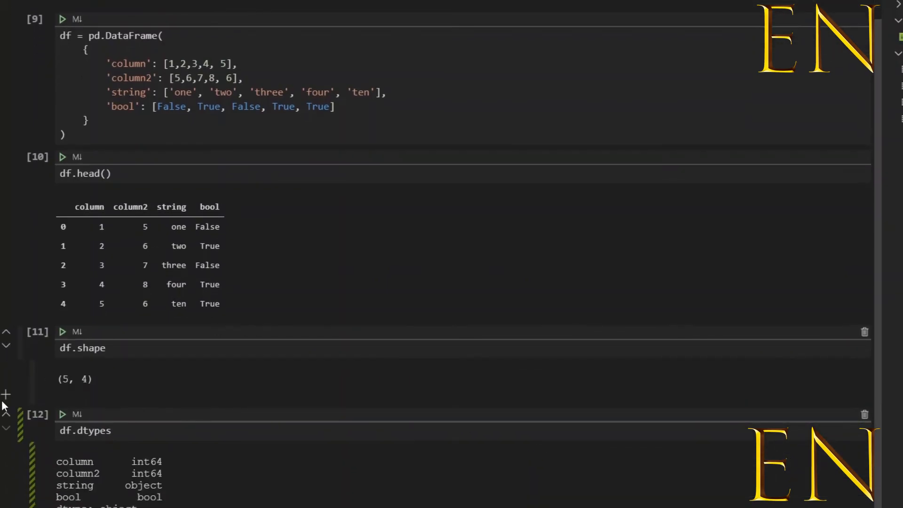
{"action": "key", "text": "Escape"}
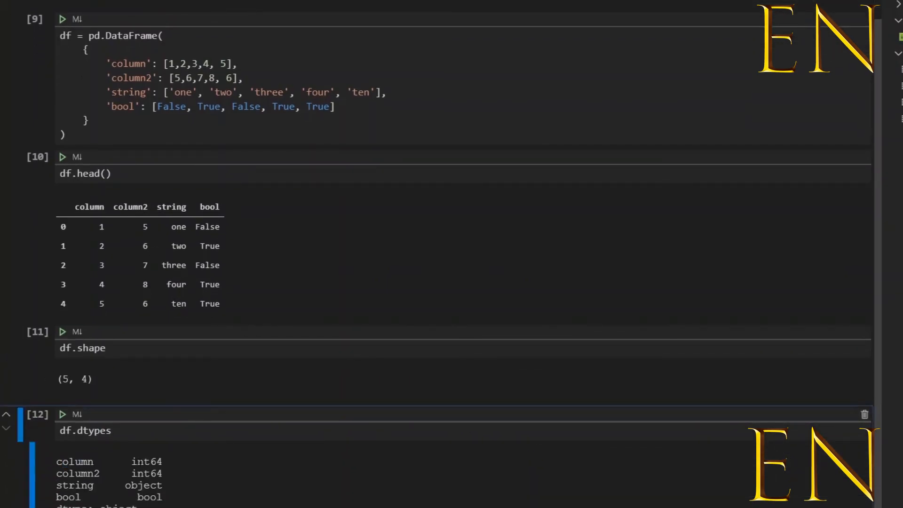
Step: Highlight the output rows showing int64 columns, string as object and bool as bool
{"action": "left_click_drag", "start_coordinate": [80, 474], "coordinate": [162, 473]}
{"action": "left_click_drag", "start_coordinate": [56, 486], "coordinate": [156, 485]}
{"action": "left_click_drag", "start_coordinate": [57, 497], "coordinate": [68, 498]}
{"action": "left_click_drag", "start_coordinate": [138, 496], "coordinate": [150, 497]}
{"action": "key", "text": "Escape"}
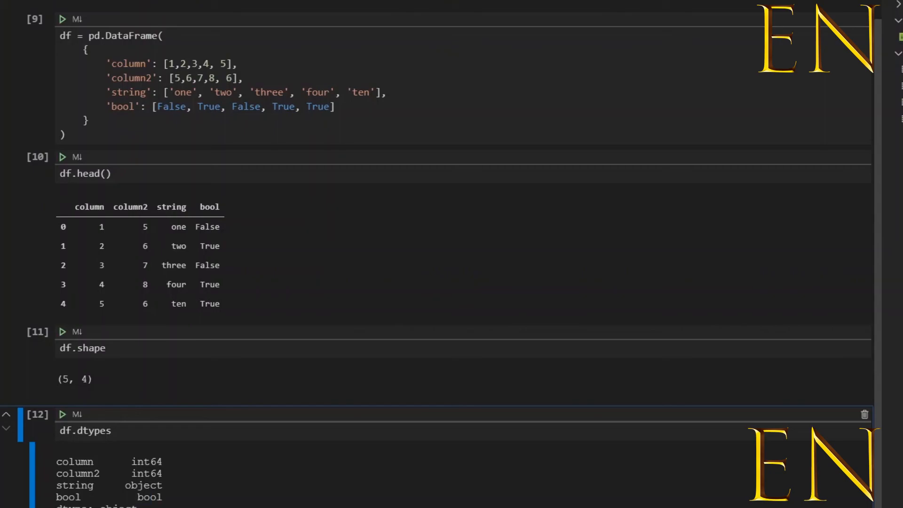